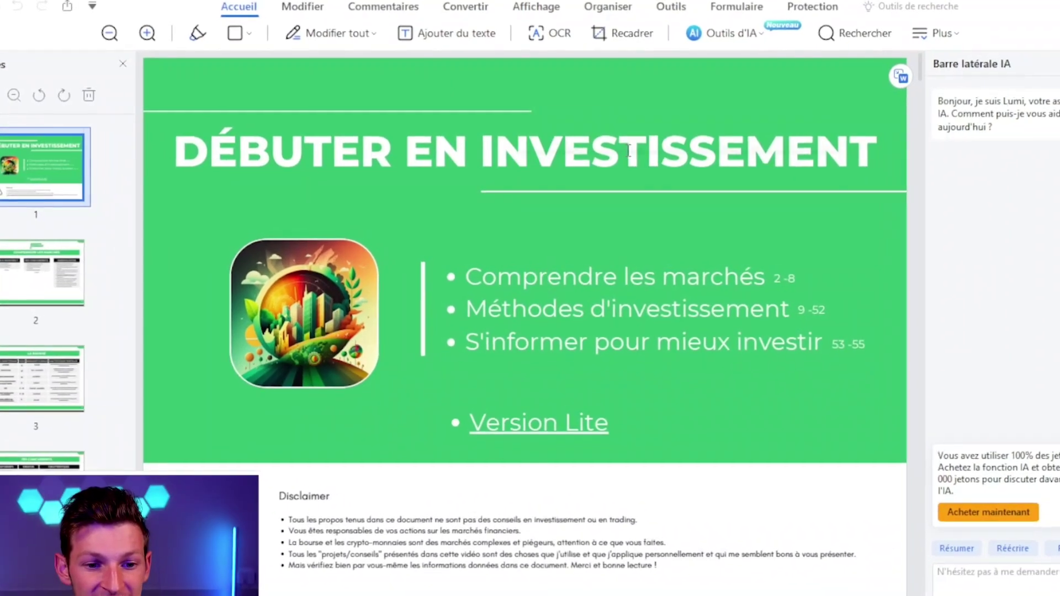
# - Highlight part of the cover title and look over the "Comprendre les marchés" page of the investment PDF
pyautogui.doubleClick(516, 155)
pyautogui.moveTo(497, 152); pyautogui.dragTo(358, 149)
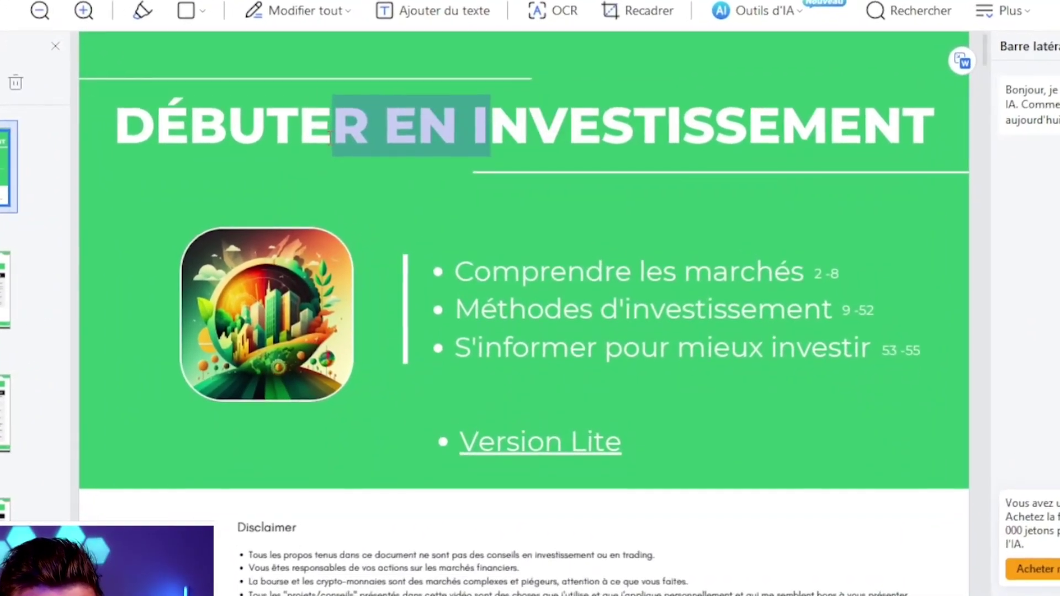
pyautogui.scroll(-10, 335, 145)
pyautogui.scroll(8, 397, 77)
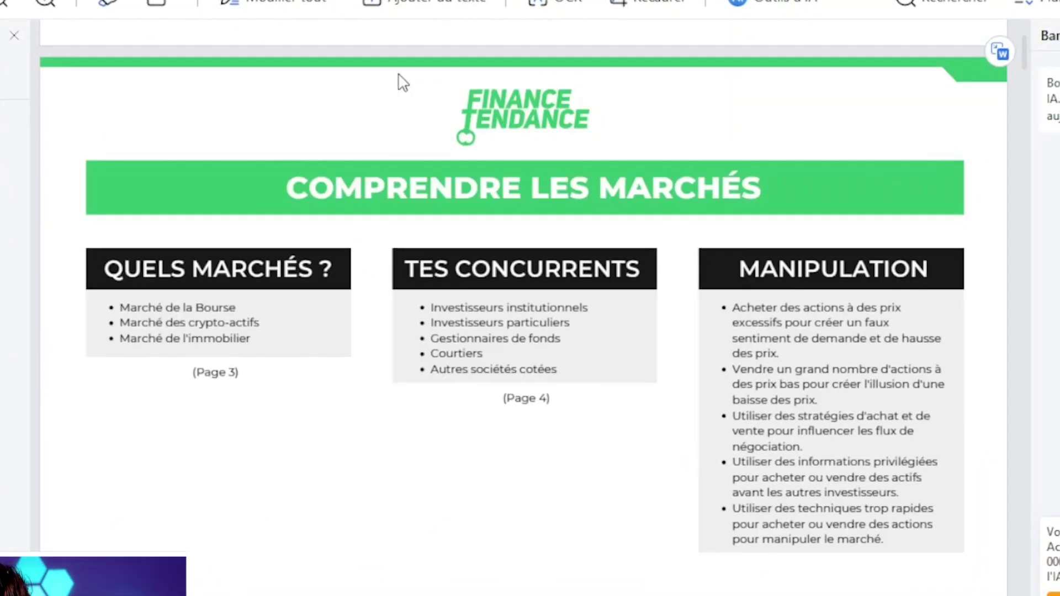
pyautogui.click(413, 187)
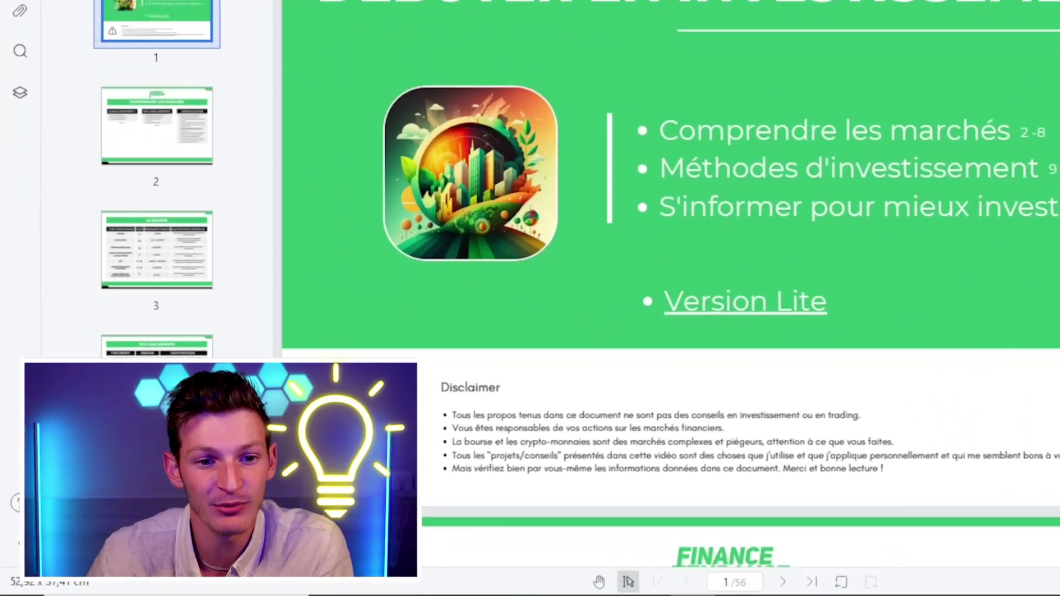
# - Run OCR on the active page, scanning it into editable text with French recognition
pyautogui.click(553, 58)
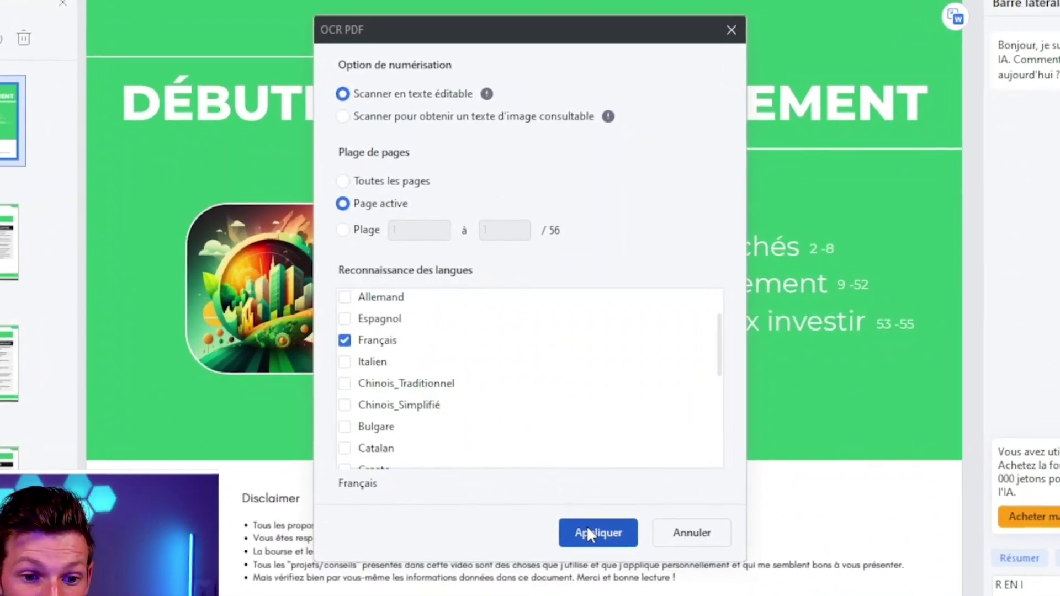
pyautogui.click(588, 531)
pyautogui.click(363, 538)
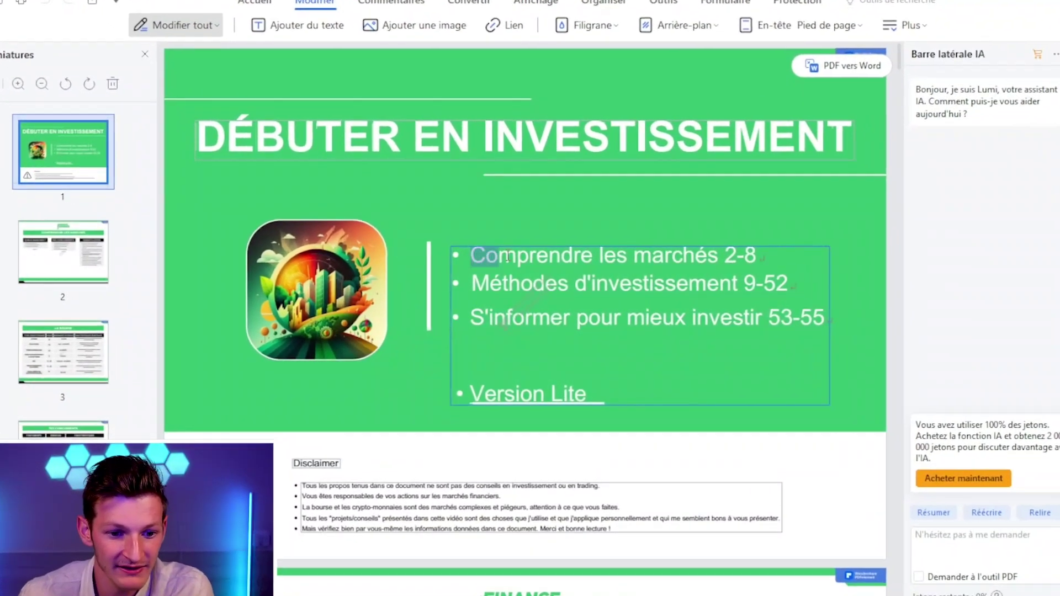
# - Delete "Compre" from the first bullet on the cover page and retype it so the line reads "Comprendre les marchés 2-8"
pyautogui.moveTo(477, 259); pyautogui.dragTo(549, 260)
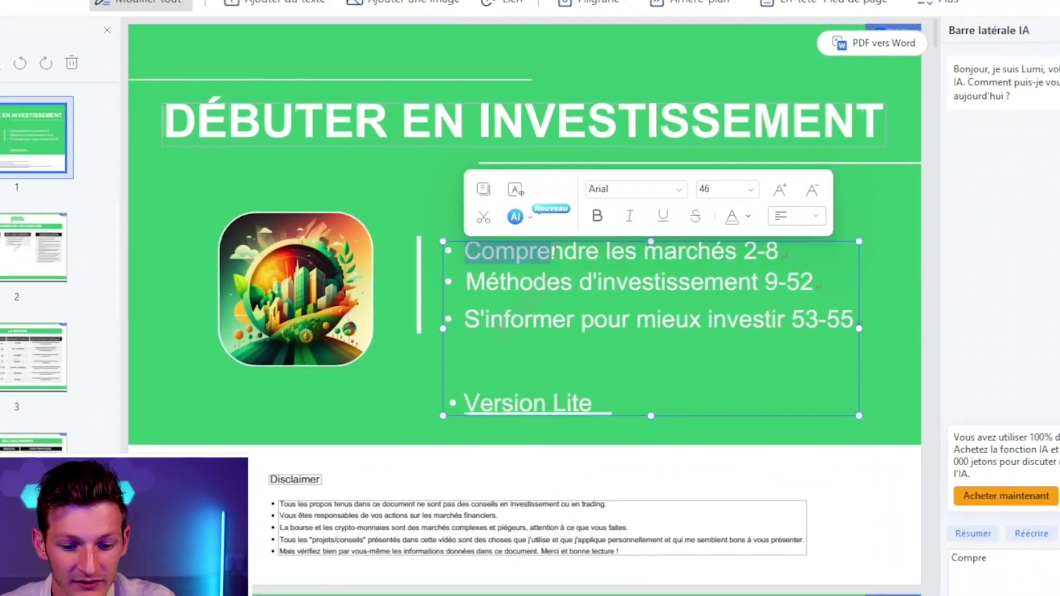
pyautogui.press('BackSpace')
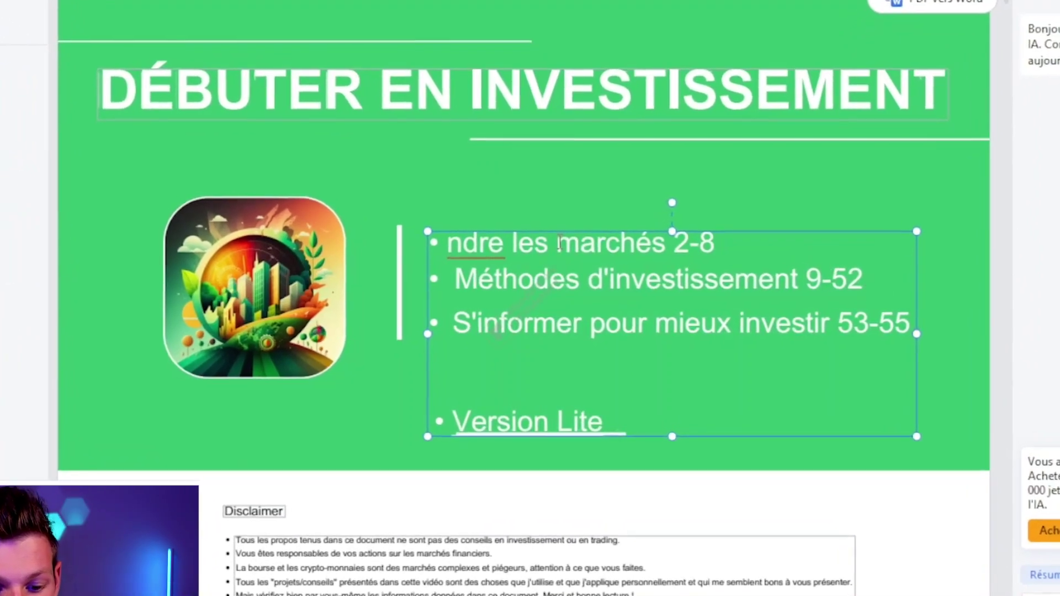
pyautogui.write('C')
pyautogui.write('omp')
pyautogui.write('re')
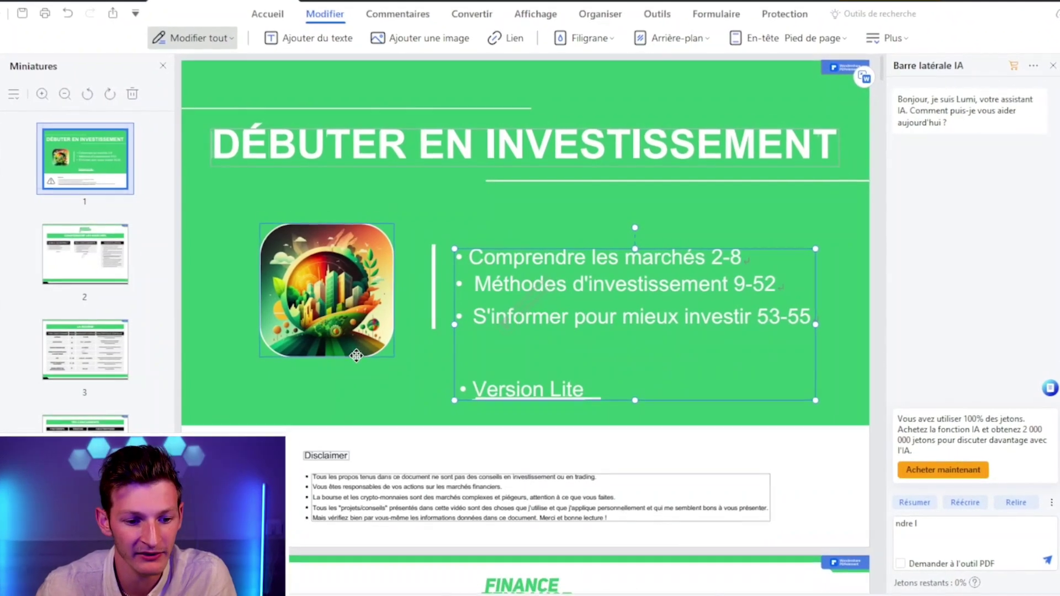
# - Check that the "COMPRENDRE LES MARCHÉS" heading on page 2 is selectable and look over the following page
pyautogui.scroll(-3, 368, 391)
pyautogui.click(389, 467)
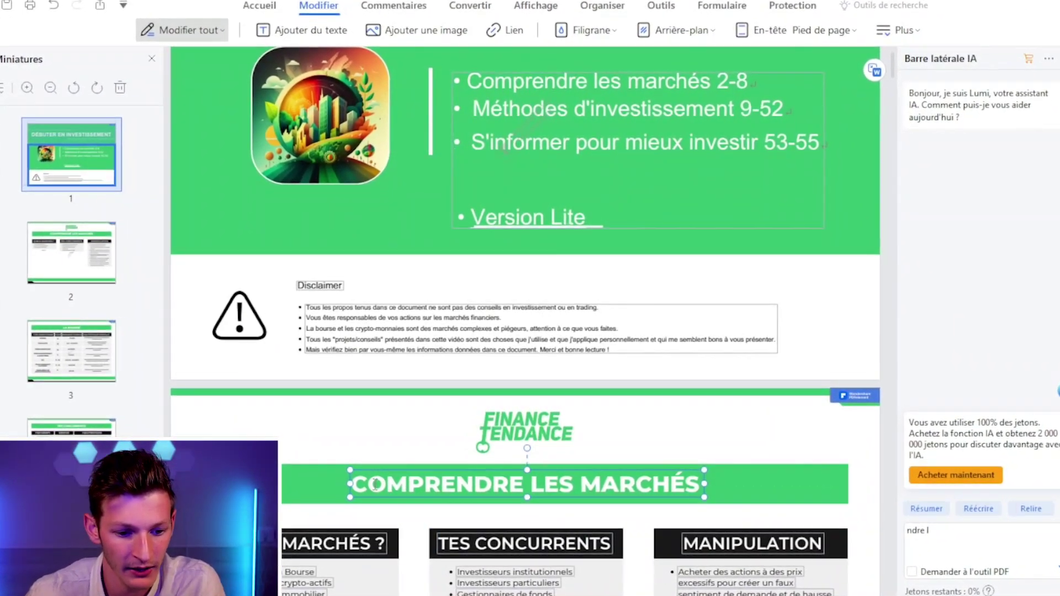
pyautogui.moveTo(371, 483); pyautogui.dragTo(462, 483)
pyautogui.scroll(-5, 354, 475)
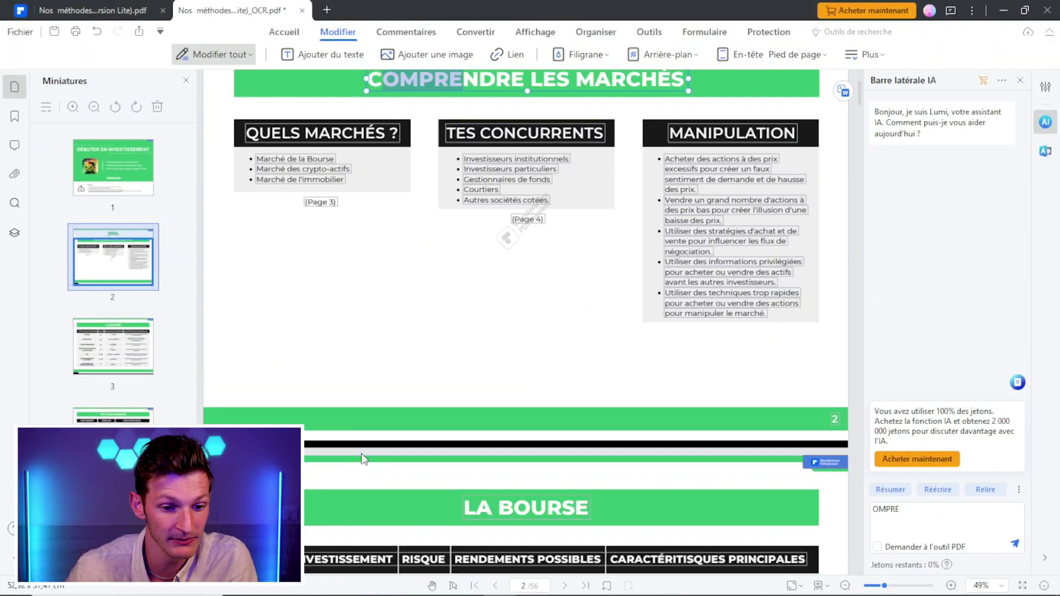
pyautogui.scroll(-4, 363, 458)
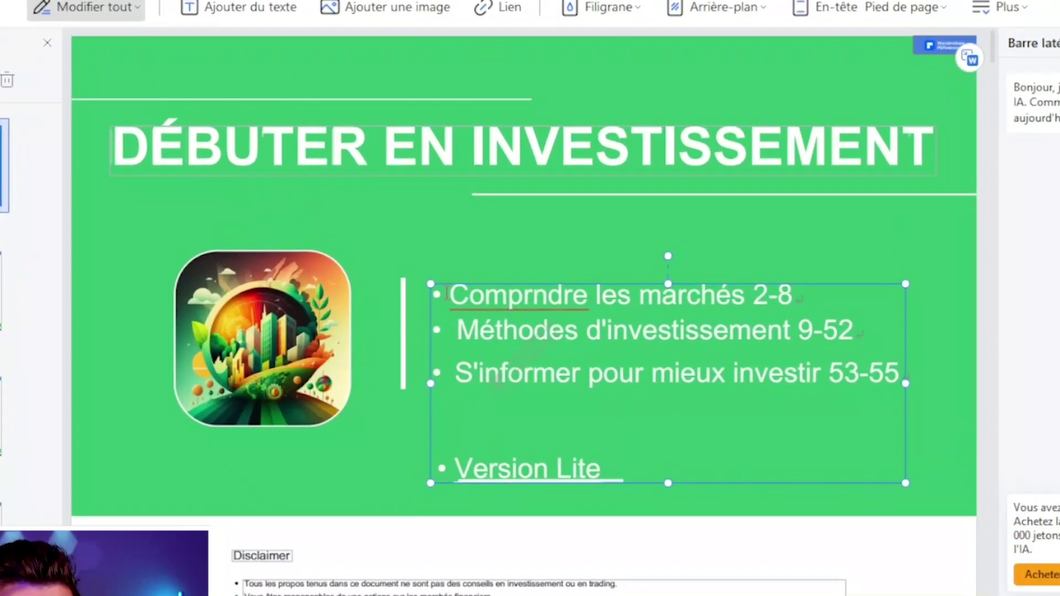
# - Draw a link area over the "Comprndre les marchés 2-8" line on the cover page
pyautogui.moveTo(440, 307); pyautogui.dragTo(757, 308)
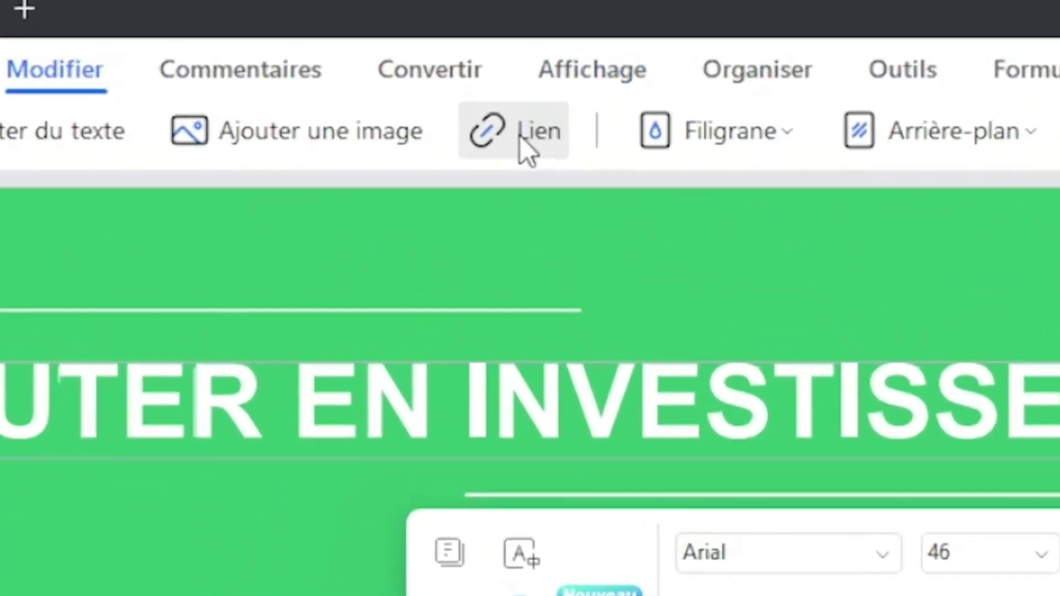
pyautogui.click(521, 137)
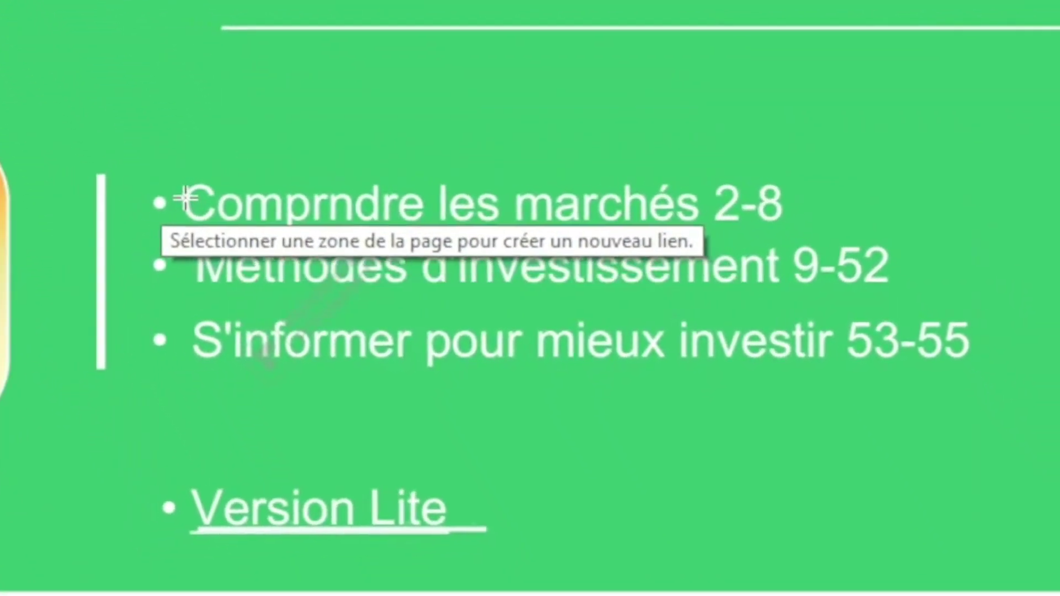
pyautogui.moveTo(284, 445); pyautogui.dragTo(988, 464)
pyautogui.moveTo(878, 217); pyautogui.dragTo(879, 218)
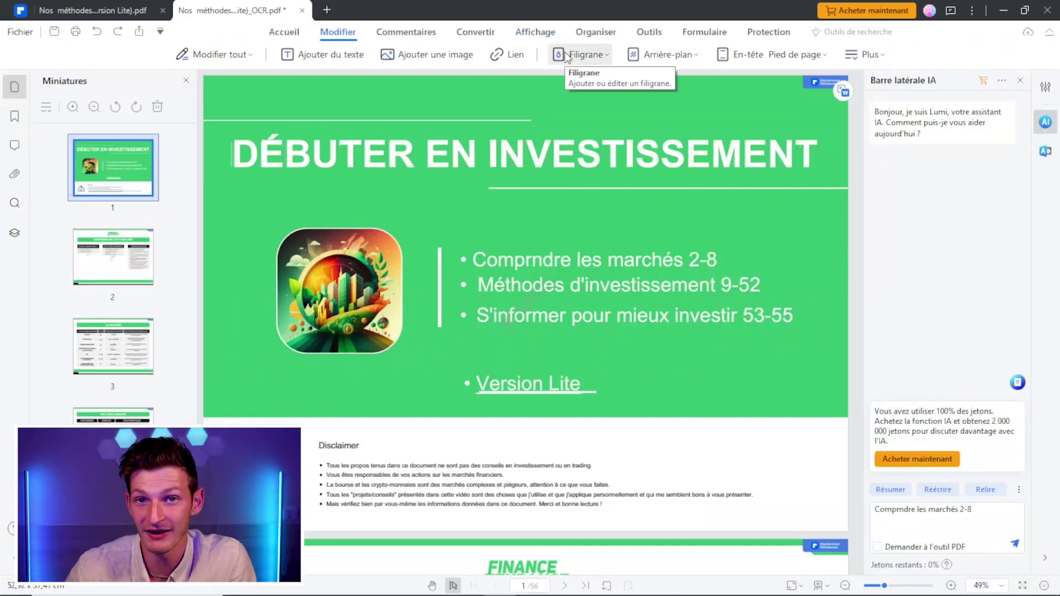
# - Reopen the AI assistant and ask it when the Hundred Years' War started, beginning "Quand a commencé la guerre de 100"
pyautogui.click(1020, 80)
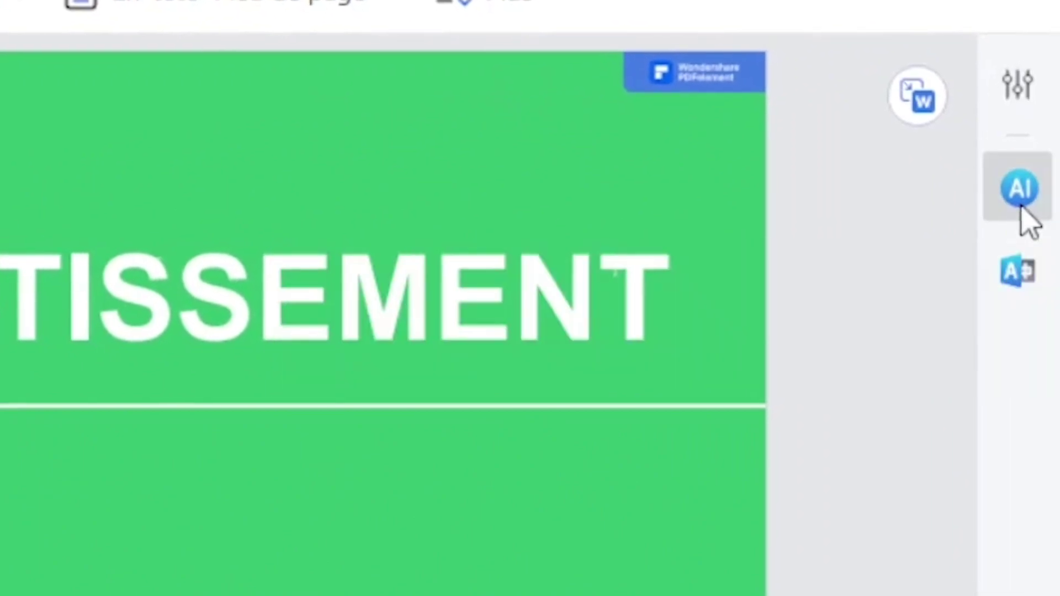
pyautogui.click(1022, 206)
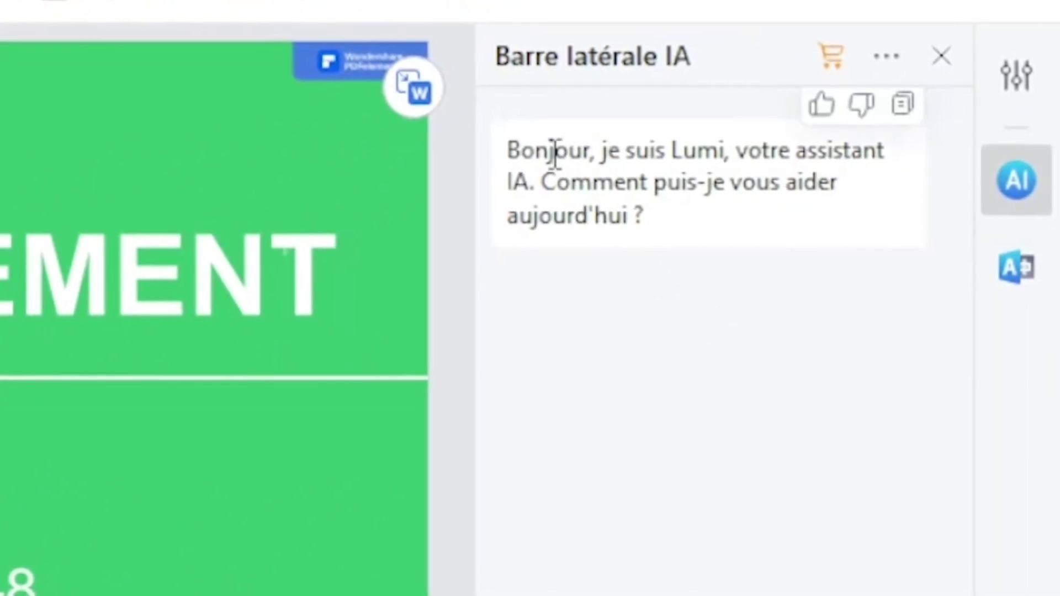
pyautogui.moveTo(530, 151); pyautogui.dragTo(764, 149)
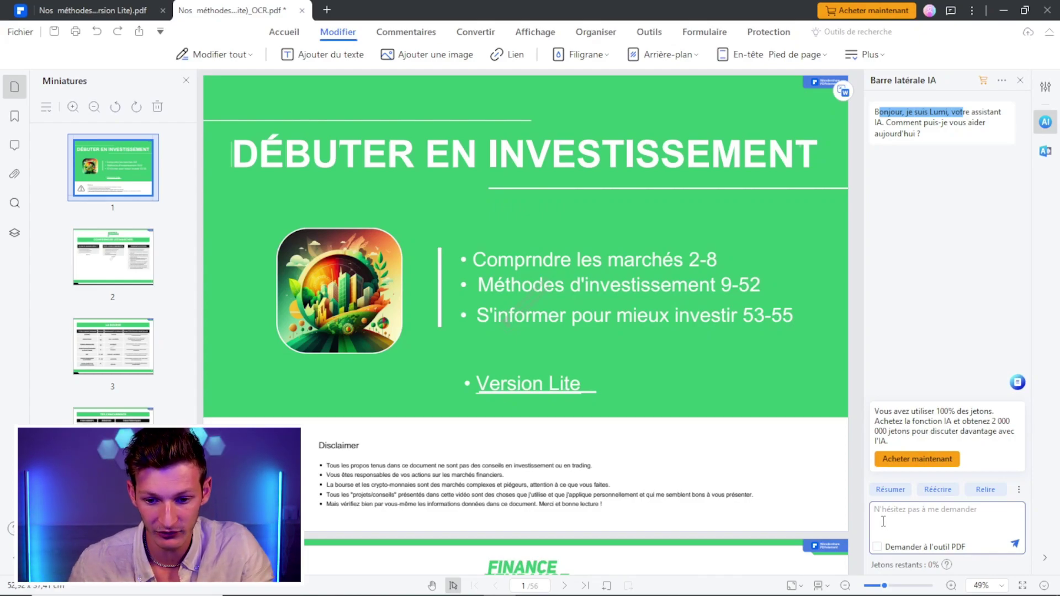
pyautogui.write('Ecris un res')
pyautogui.hotkey('ctrl', 'a')
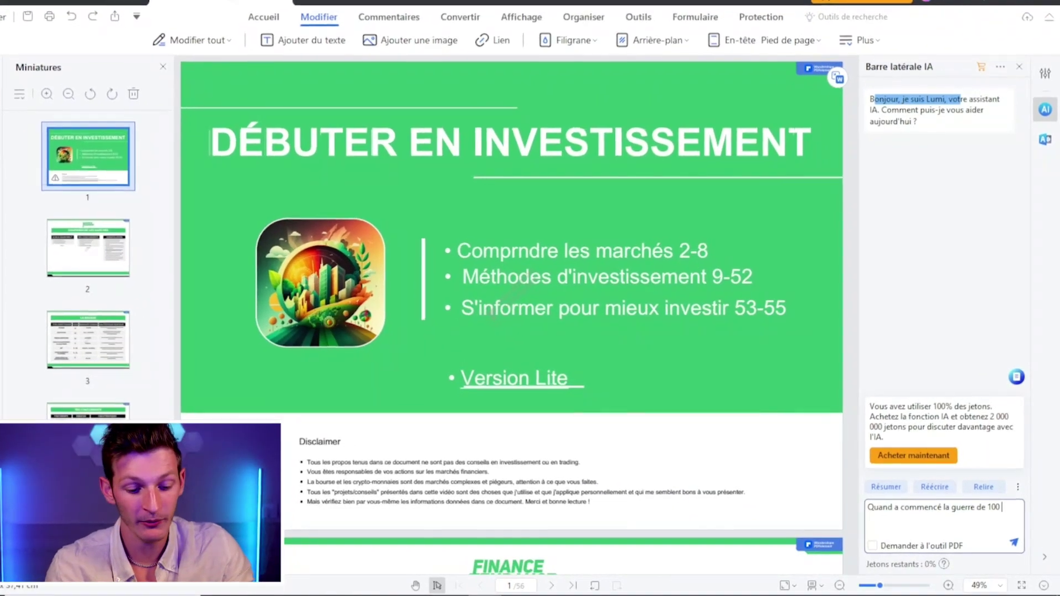
pyautogui.press('Return')
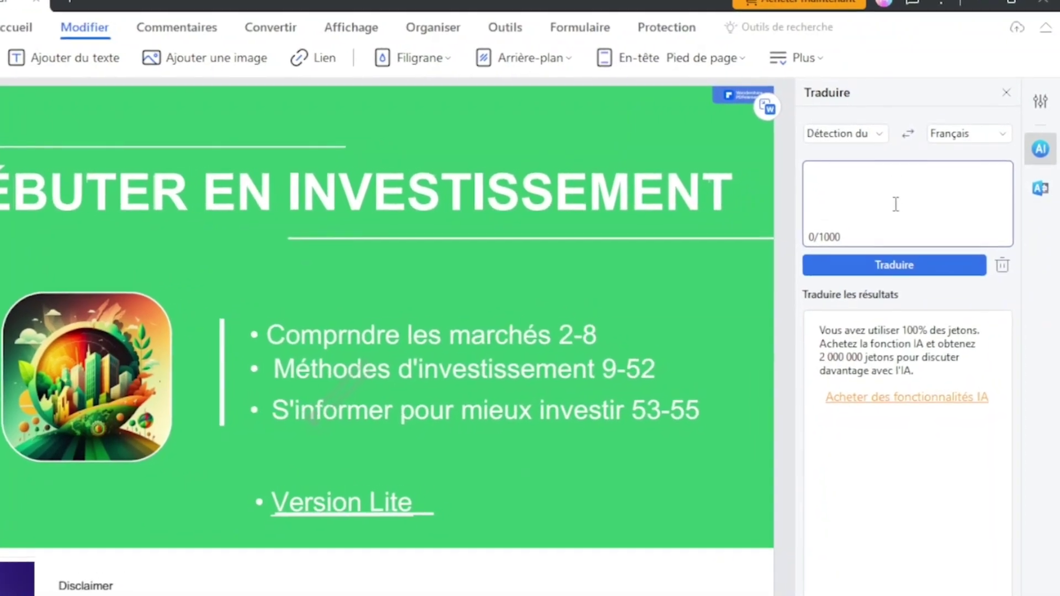
# - Focus the translator's source language setting and select the first bullet's text on the cover page for translation
pyautogui.click(898, 203)
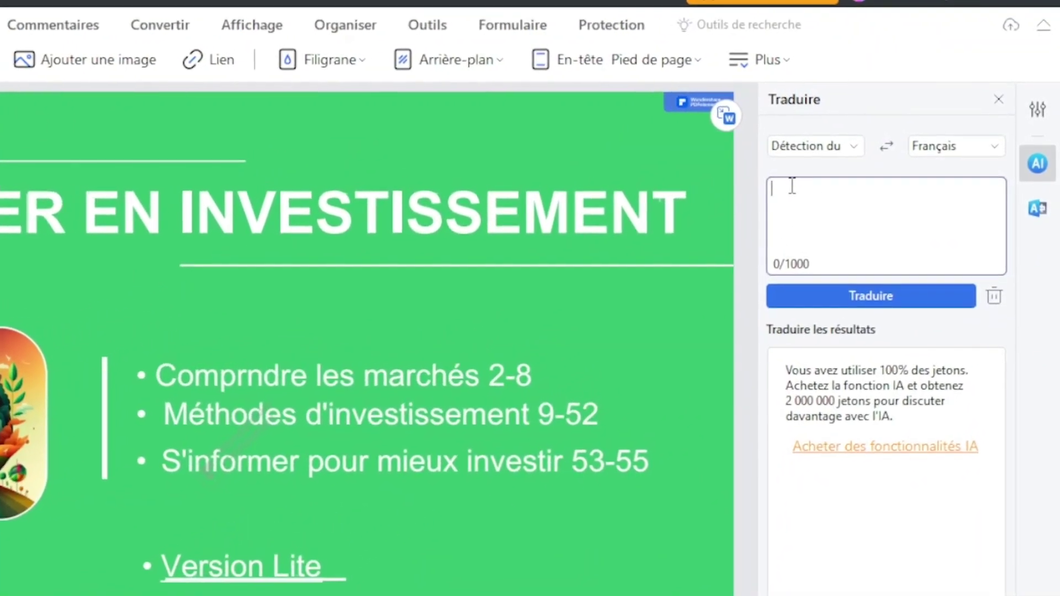
pyautogui.click(832, 146)
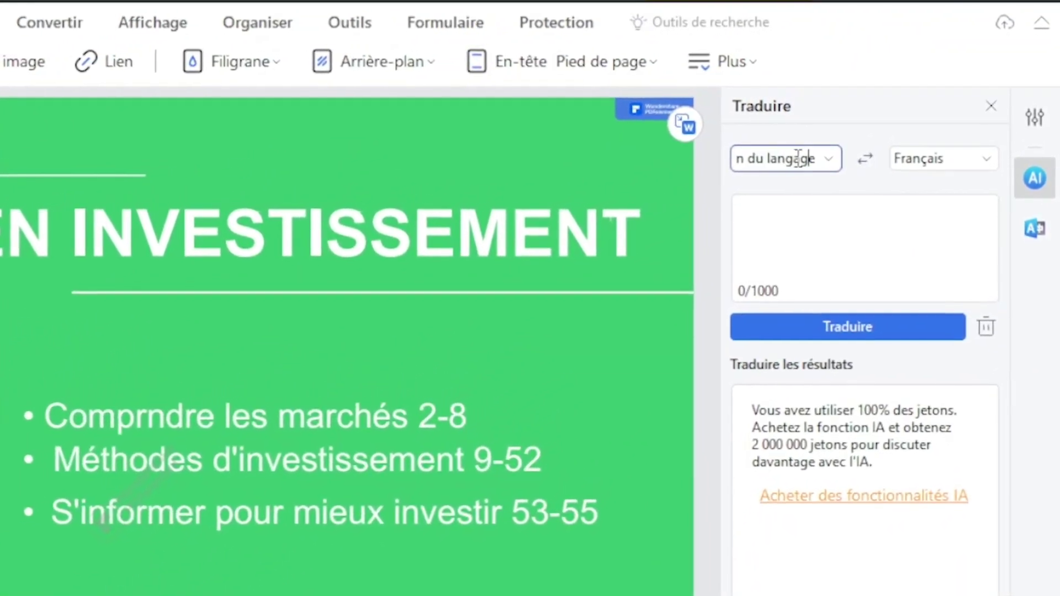
pyautogui.moveTo(47, 415); pyautogui.dragTo(355, 428)
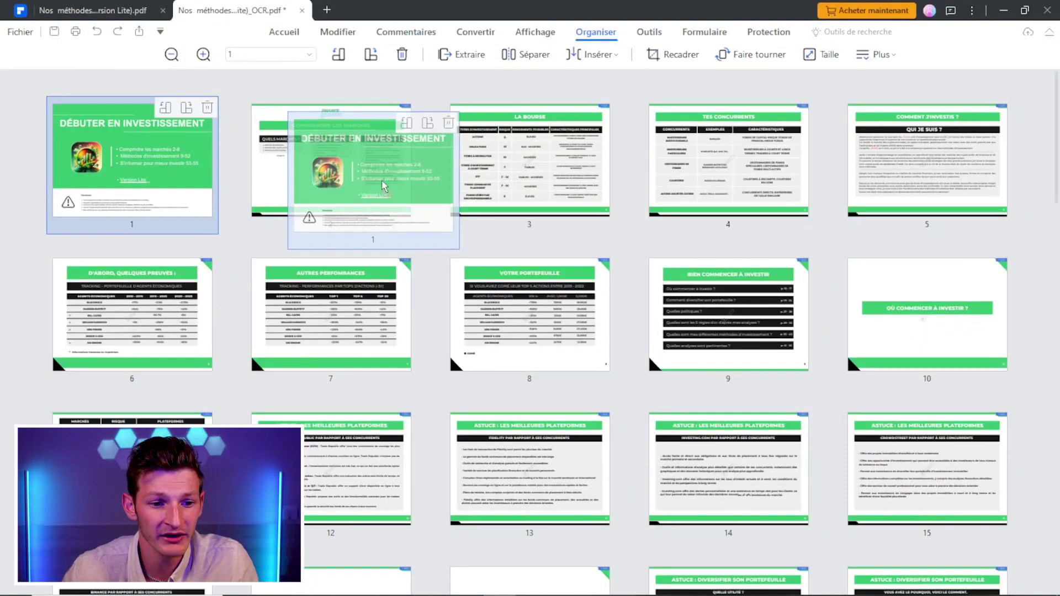
# - Try moving the cover page among the first pages and examine the page thumbnails down to about page 34
pyautogui.moveTo(385, 186); pyautogui.dragTo(566, 180)
pyautogui.moveTo(288, 180); pyautogui.dragTo(133, 176)
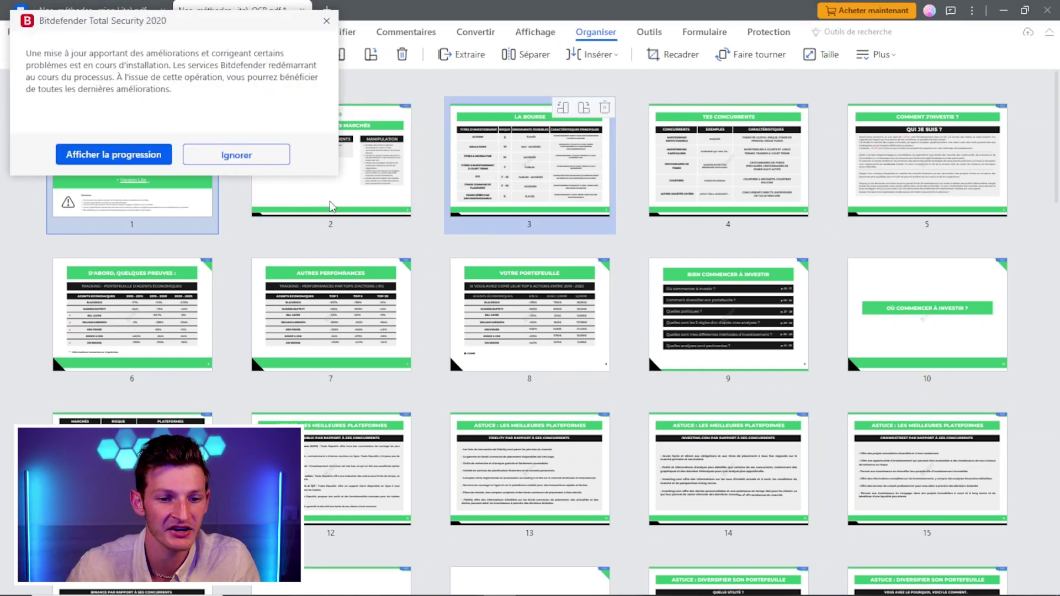
pyautogui.scroll(-2, 838, 345)
pyautogui.click(1028, 422)
pyautogui.scroll(-3, 252, 110)
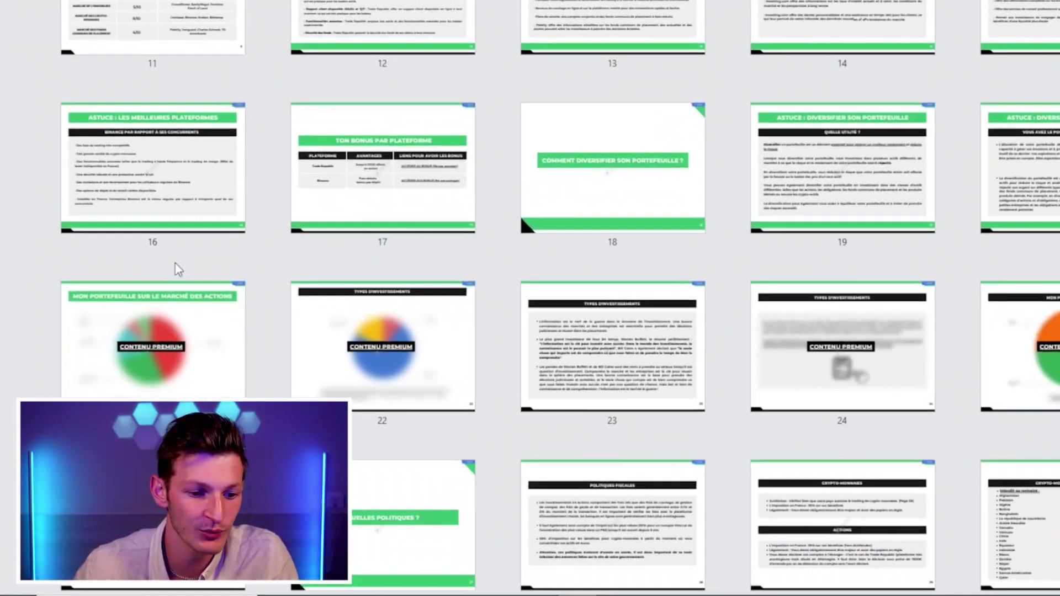
pyautogui.scroll(-2, 429, 283)
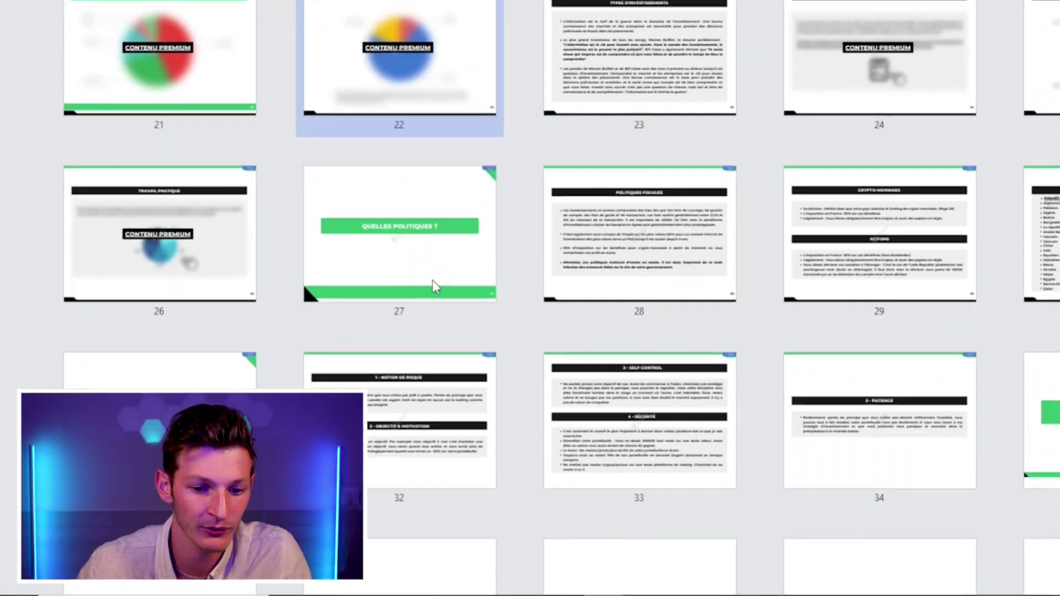
pyautogui.scroll(6, 491, 250)
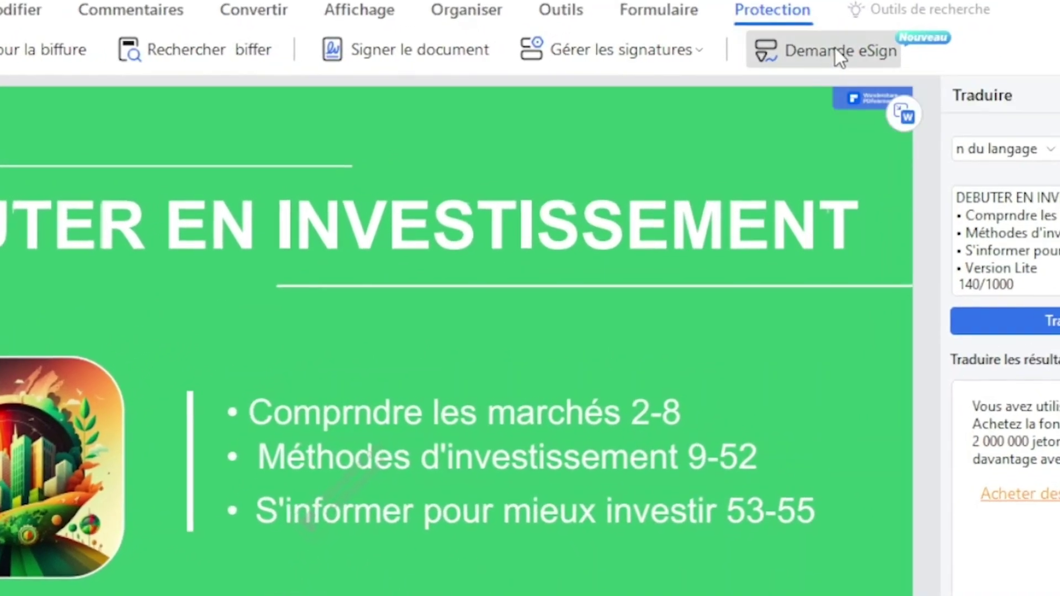
# - Open and dismiss the eSign request, and view the signature management options
pyautogui.click(831, 49)
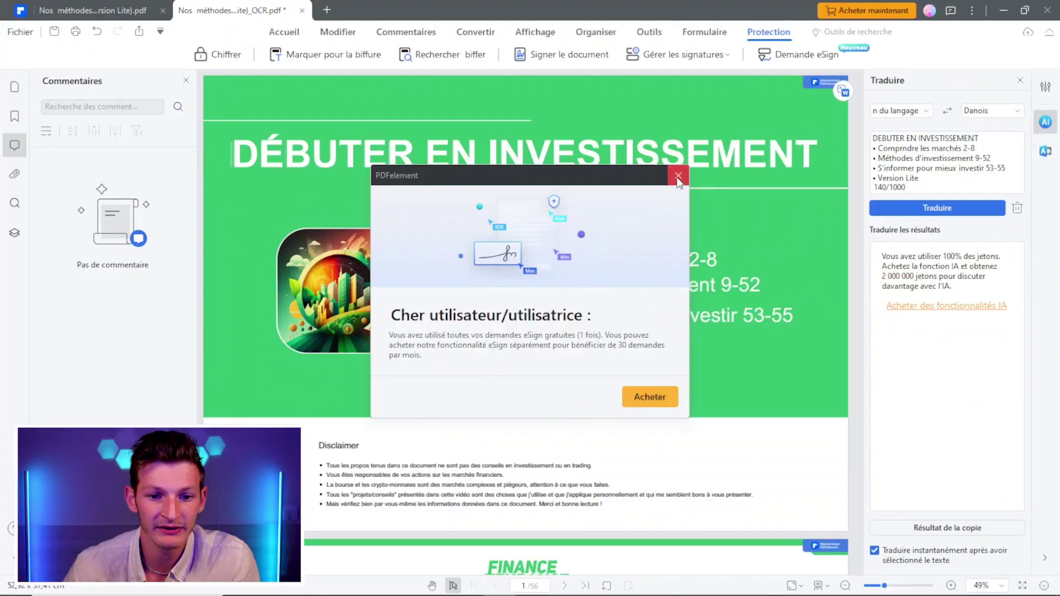
pyautogui.click(678, 177)
pyautogui.click(698, 53)
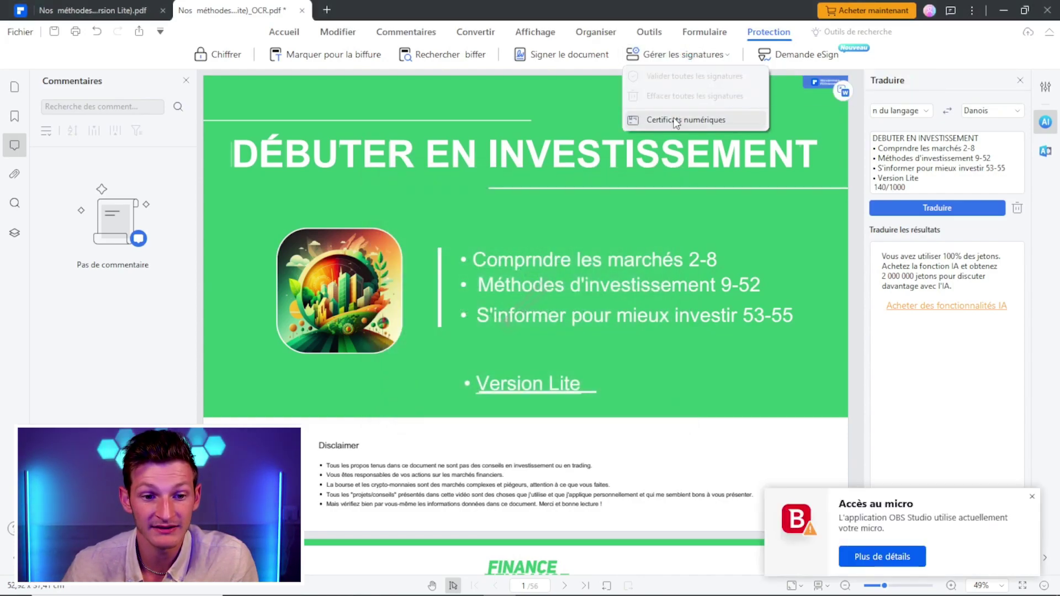
# - Try to sign the document with the listed digital certificate and the "Style standard" appearance
pyautogui.click(582, 59)
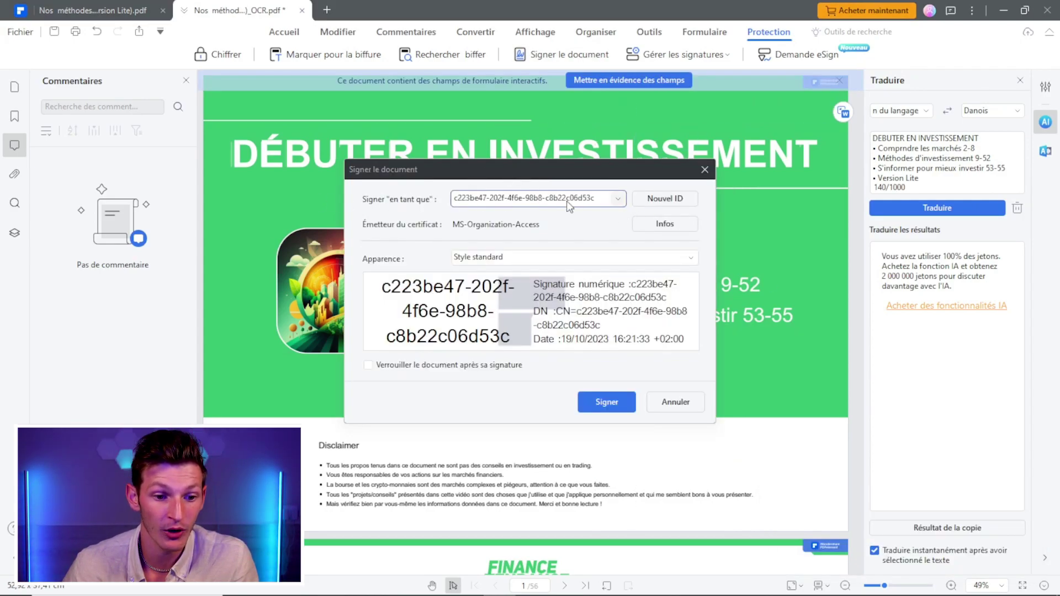
pyautogui.click(628, 407)
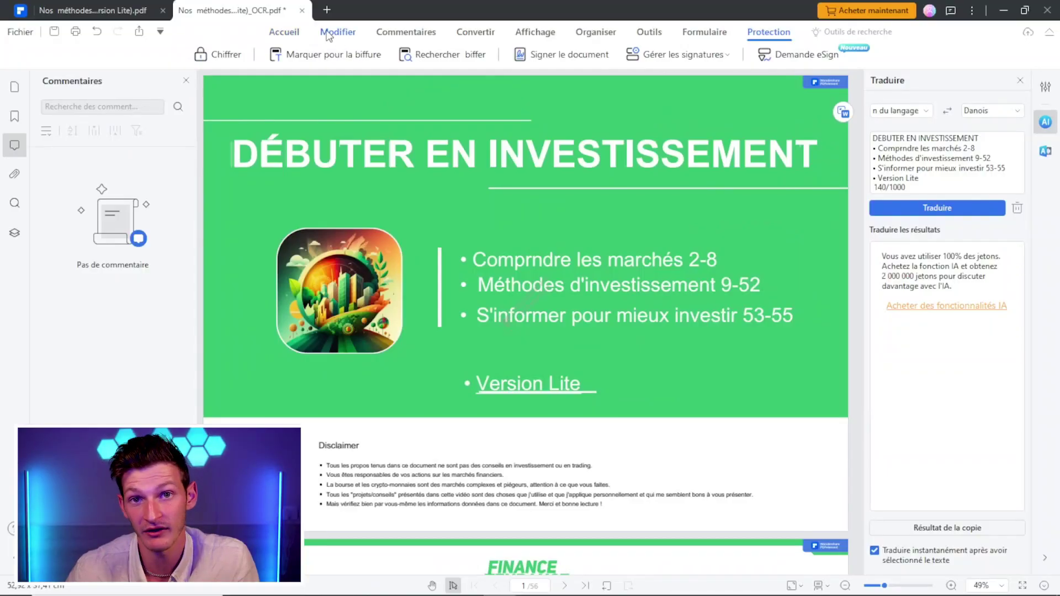
# - Translate the PDF page into Danish with the AI translation tool and select part of the cover title
pyautogui.click(285, 32)
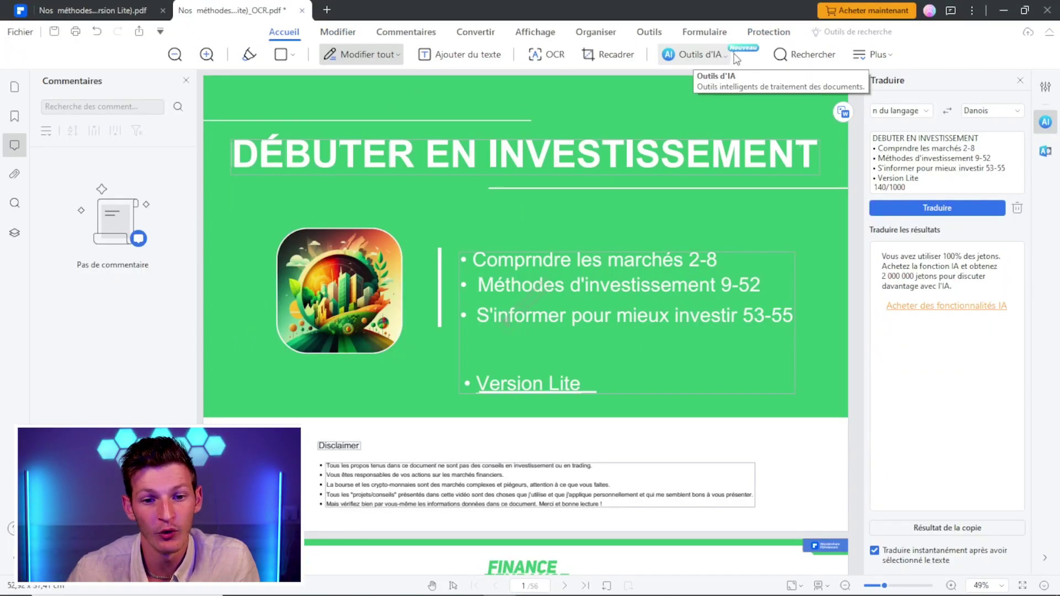
pyautogui.click(734, 55)
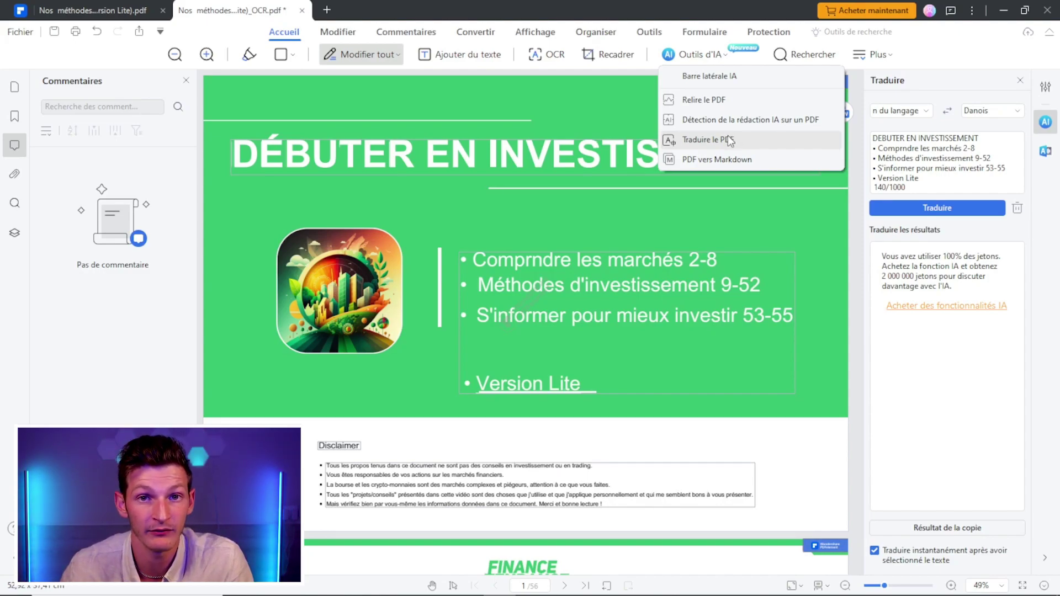
pyautogui.click(729, 139)
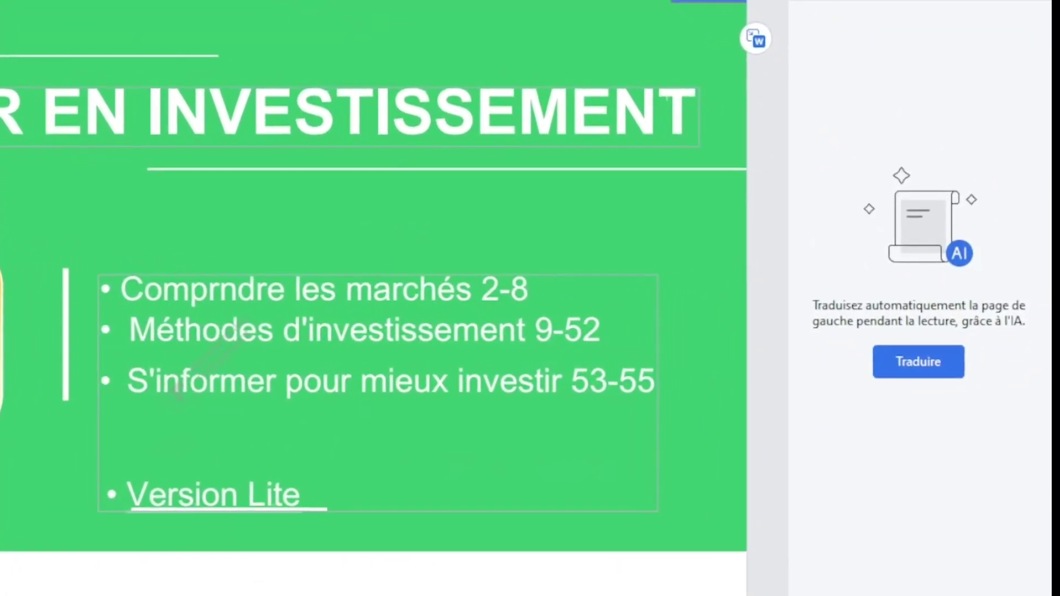
pyautogui.click(863, 365)
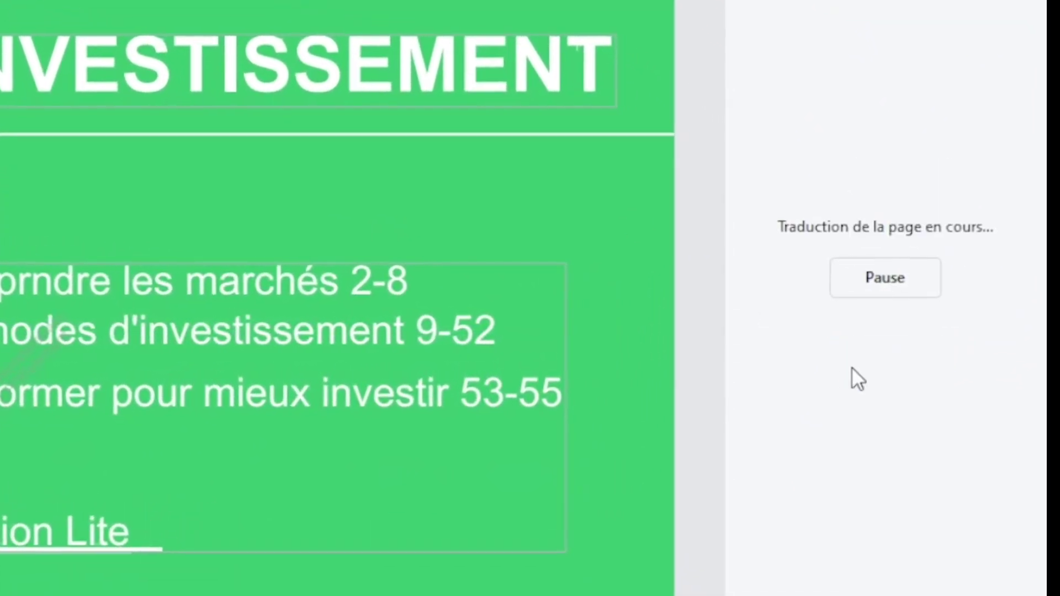
pyautogui.moveTo(595, 206); pyautogui.dragTo(619, 229)
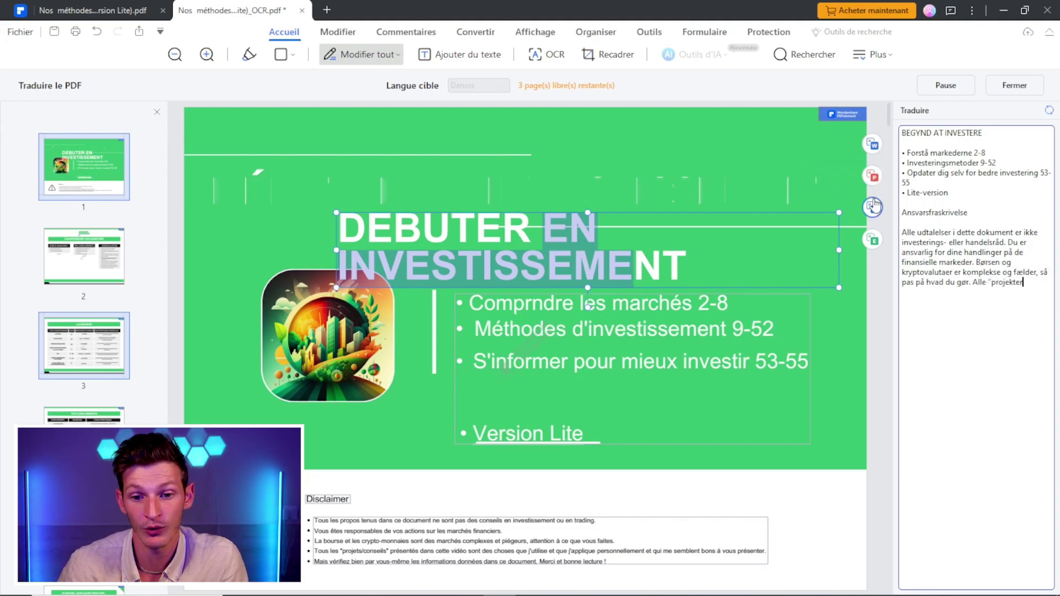
# - Close the translation view, then view the available AI tools and examine the document's following pages
pyautogui.click(1038, 92)
pyautogui.click(695, 54)
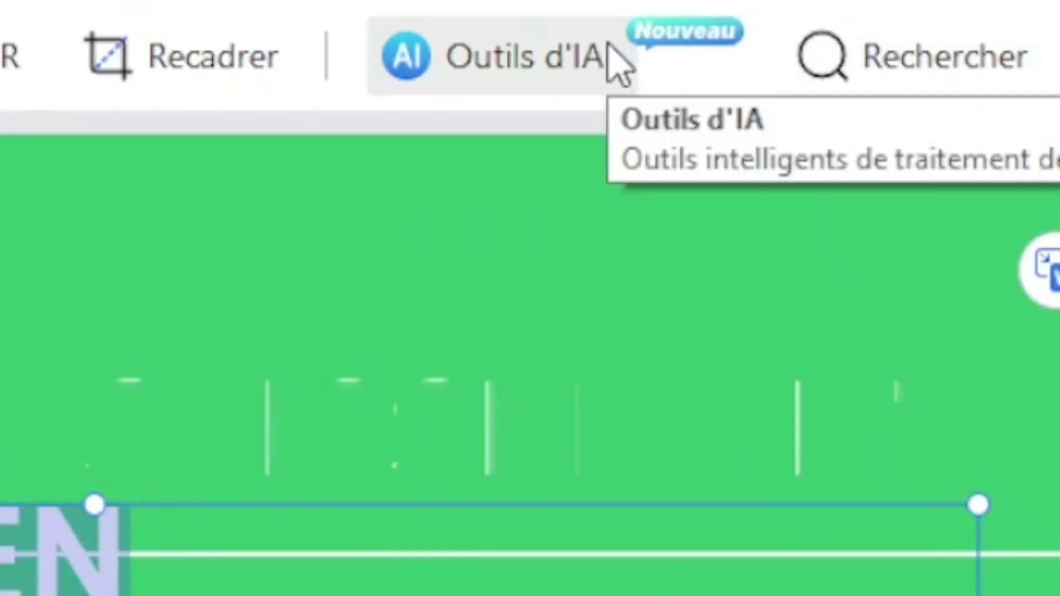
pyautogui.click(721, 52)
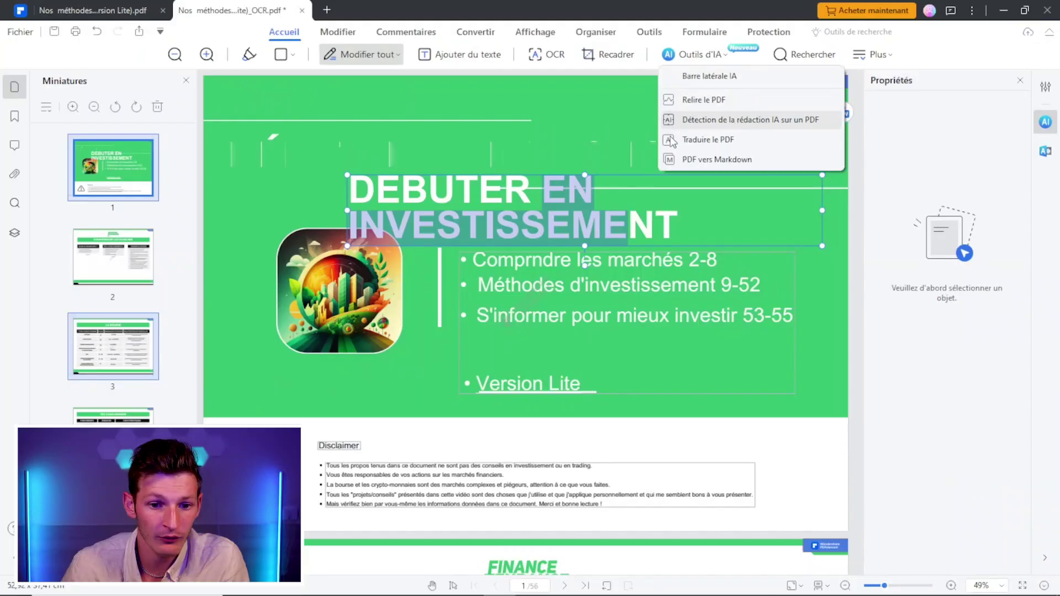
pyautogui.scroll(-10, 521, 234)
pyautogui.scroll(-10, 521, 235)
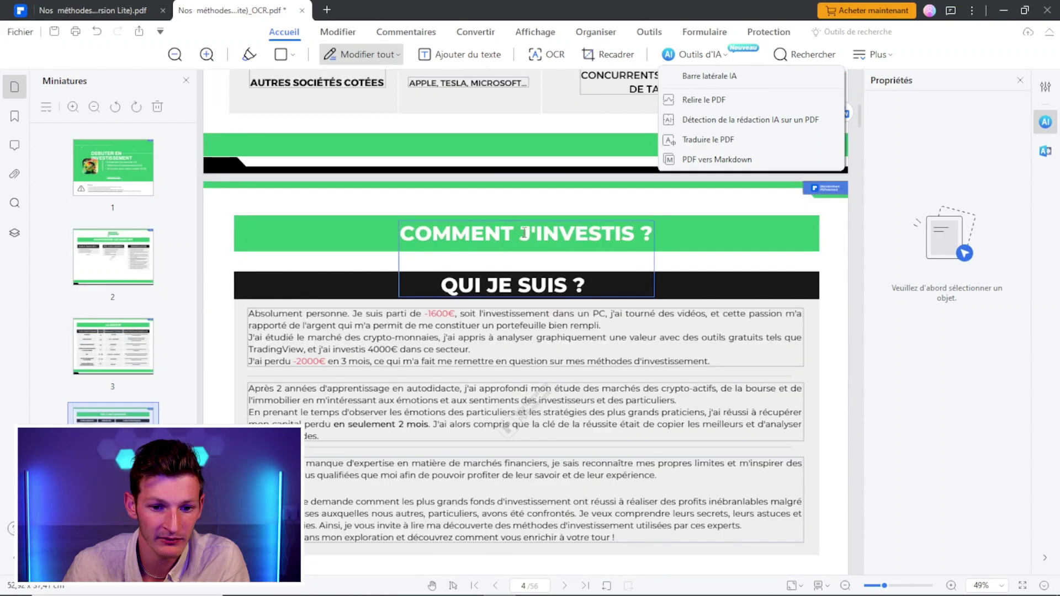
pyautogui.scroll(-15, 545, 219)
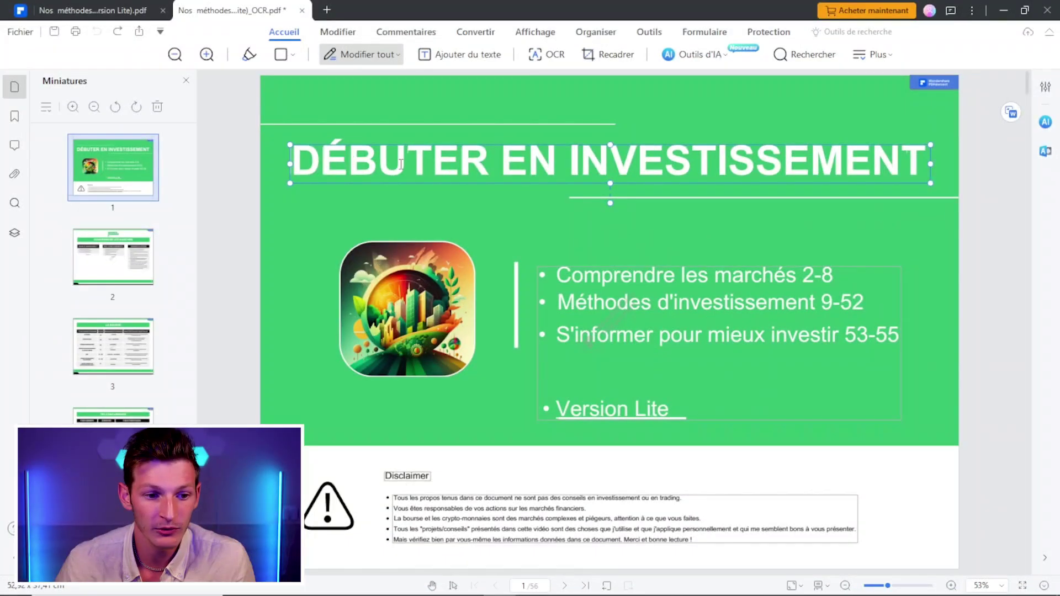
# - Select the cover title "DÉBUTER EN INVESTISSEMENT" and view the list of additional tools
pyautogui.moveTo(303, 160); pyautogui.dragTo(927, 163)
pyautogui.click(918, 171)
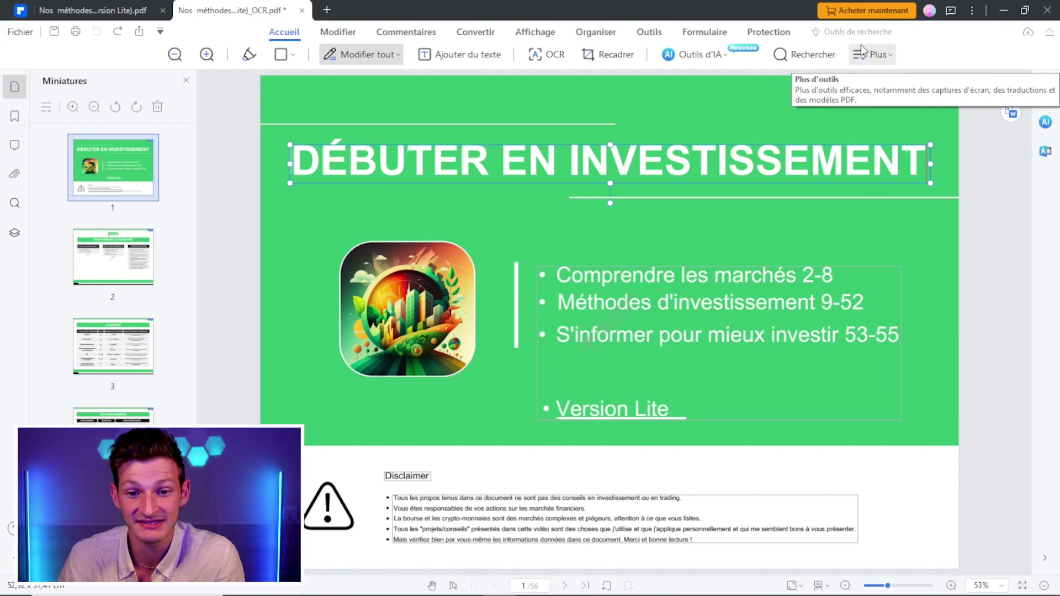
pyautogui.click(882, 54)
pyautogui.click(882, 55)
pyautogui.click(882, 55)
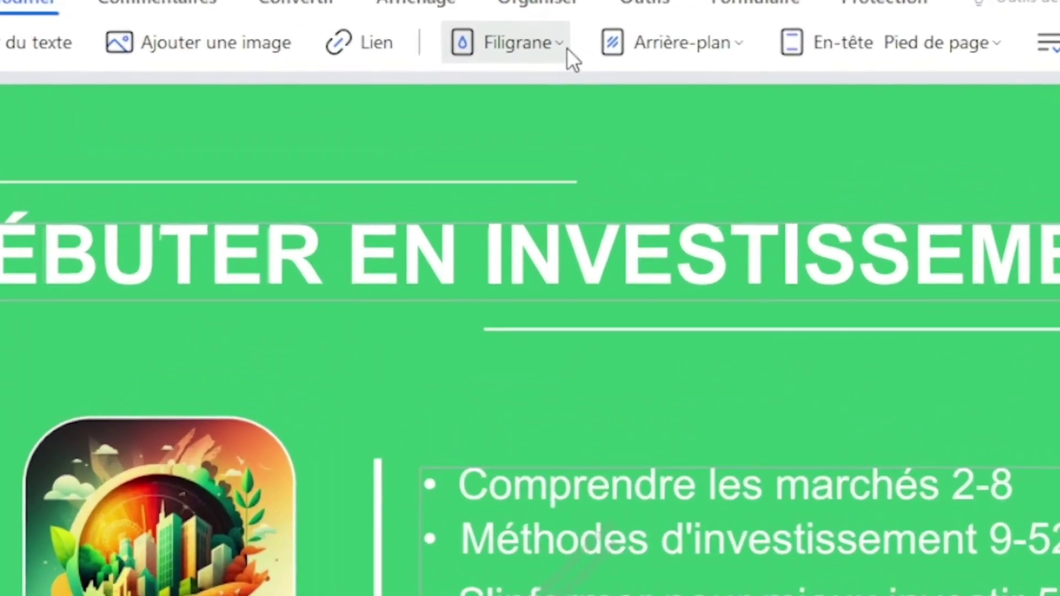
# - View the watermark and background options among the PDF editing tools
pyautogui.click(562, 48)
pyautogui.click(558, 49)
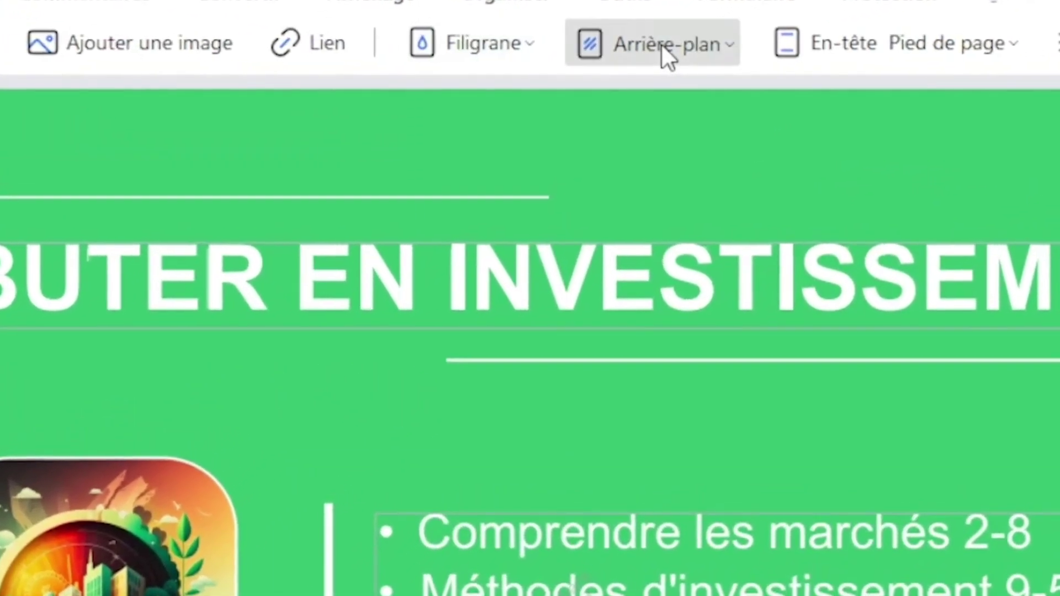
pyautogui.click(681, 43)
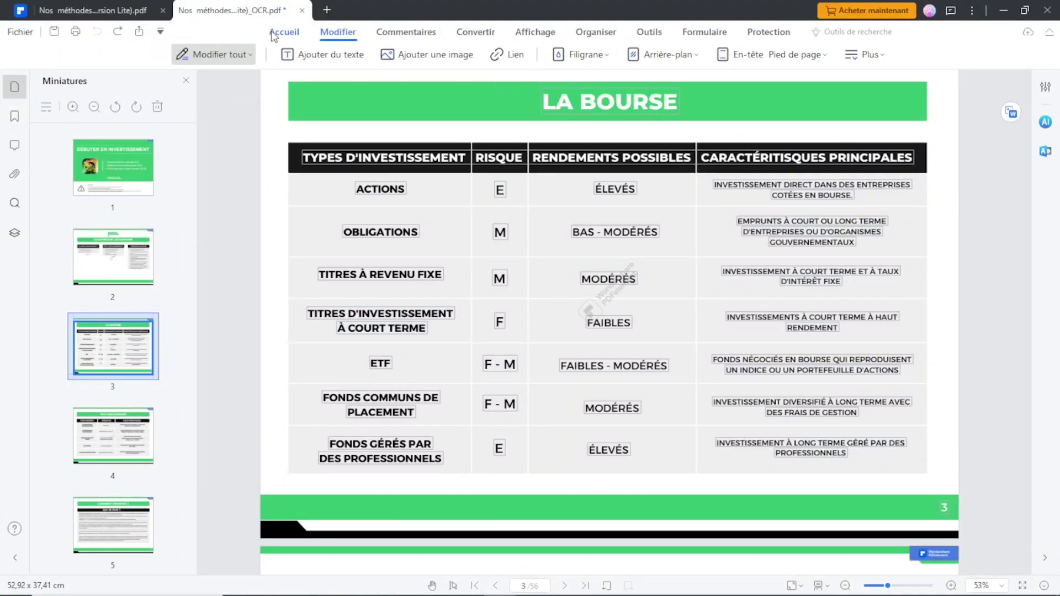
# - Leave editing mode to view the OCR document's layers, and switch to the original PDF
pyautogui.click(272, 33)
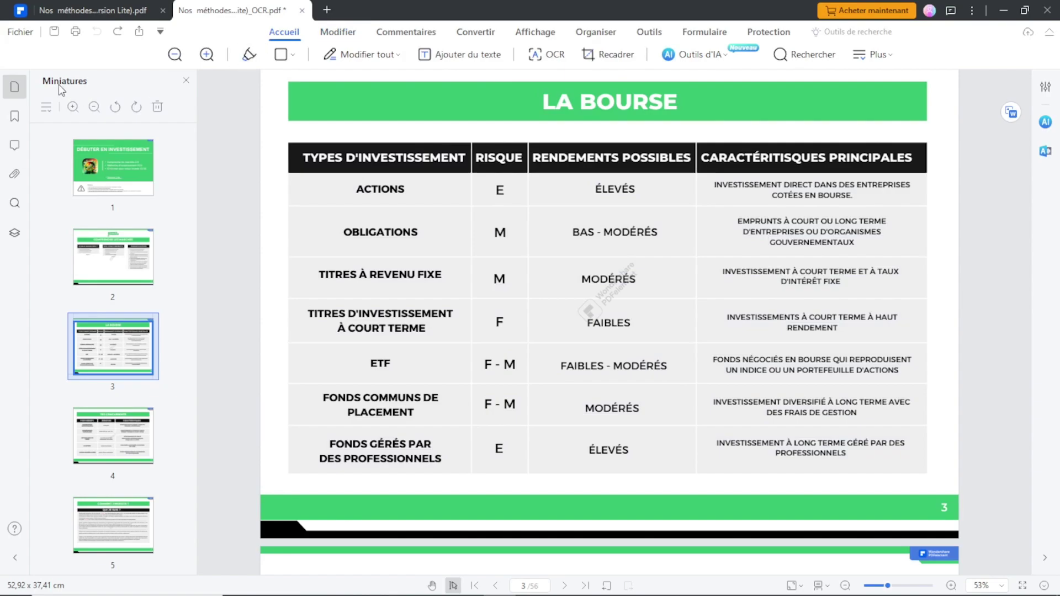
pyautogui.click(14, 238)
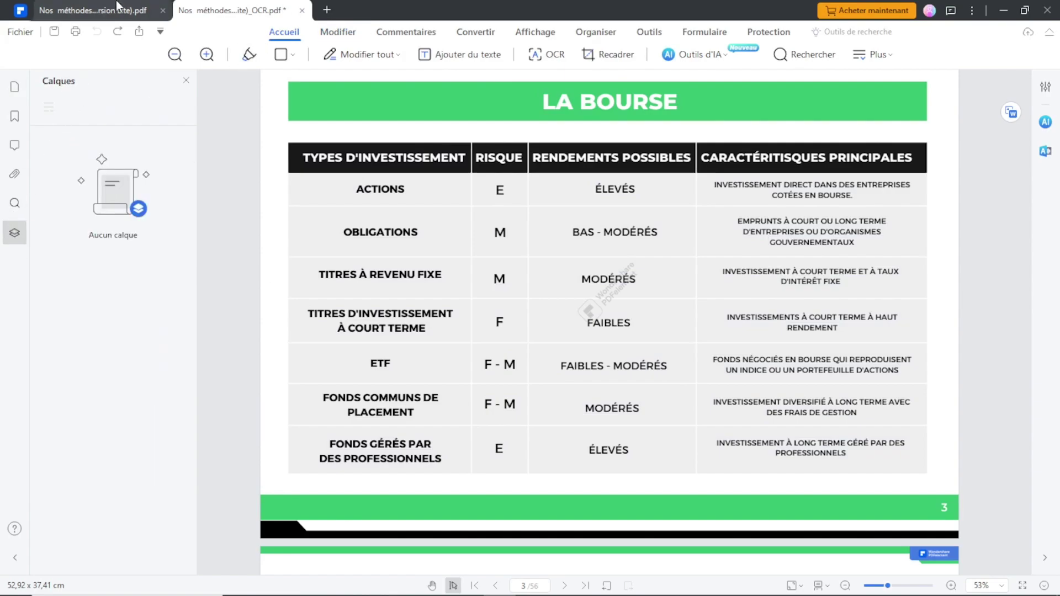
pyautogui.click(88, 7)
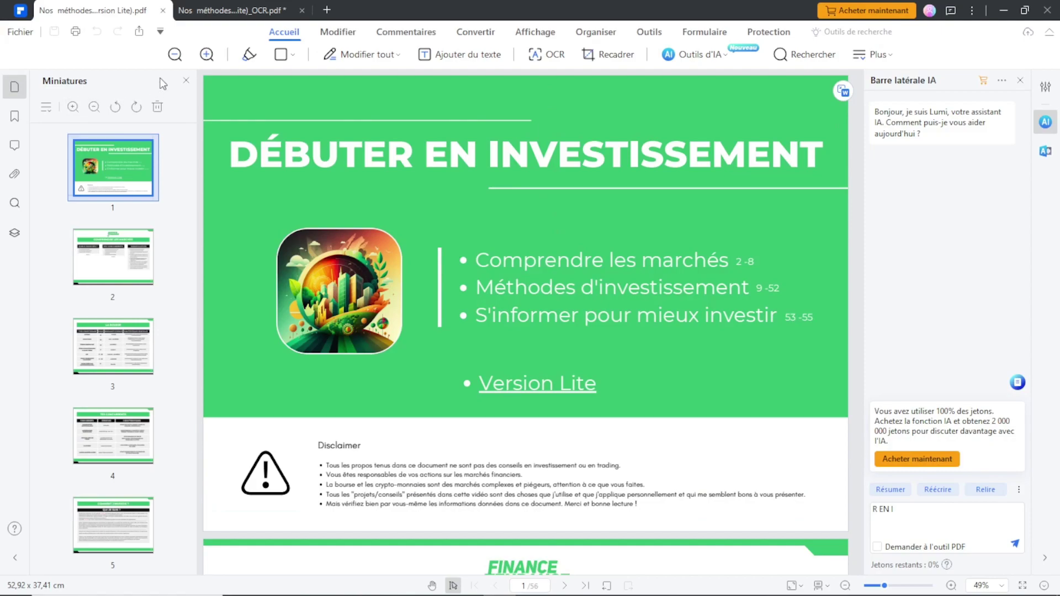
# - Open the original PDF's properties and review its initial view, security restrictions and embedded fonts
pyautogui.click(13, 32)
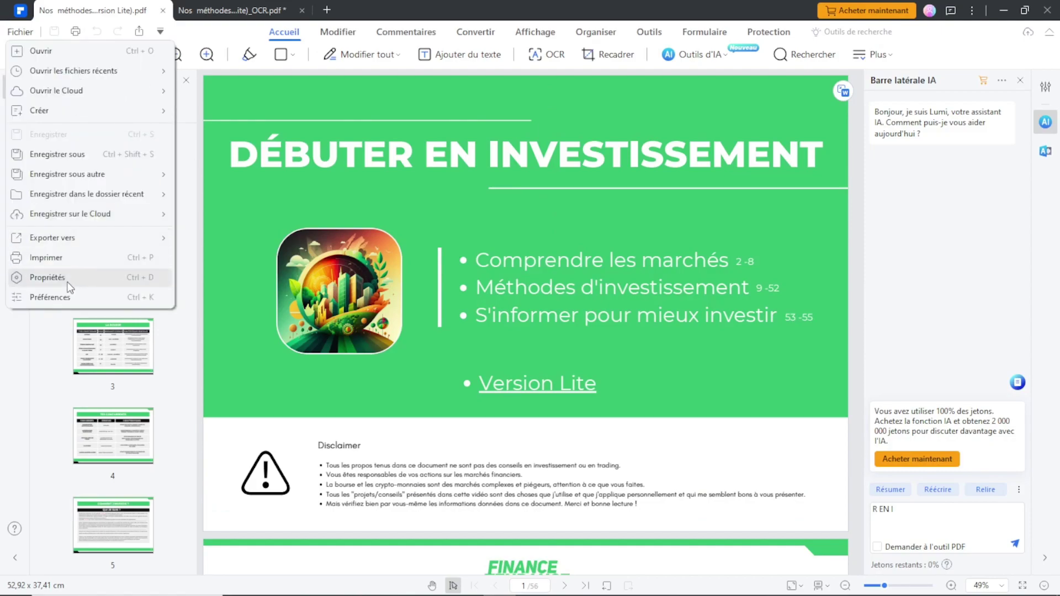
pyautogui.click(68, 283)
pyautogui.click(335, 155)
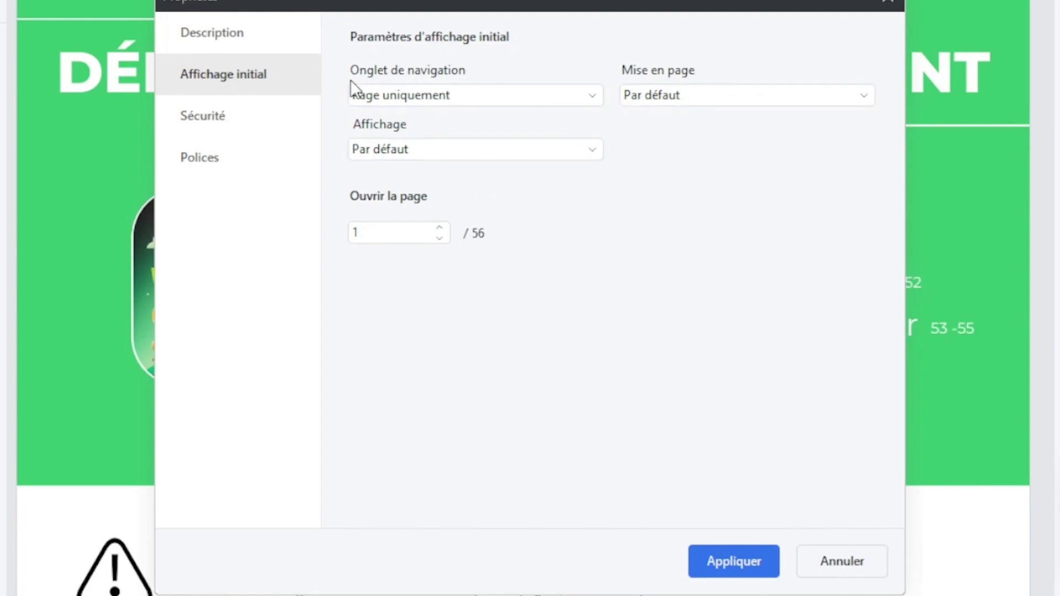
pyautogui.click(202, 115)
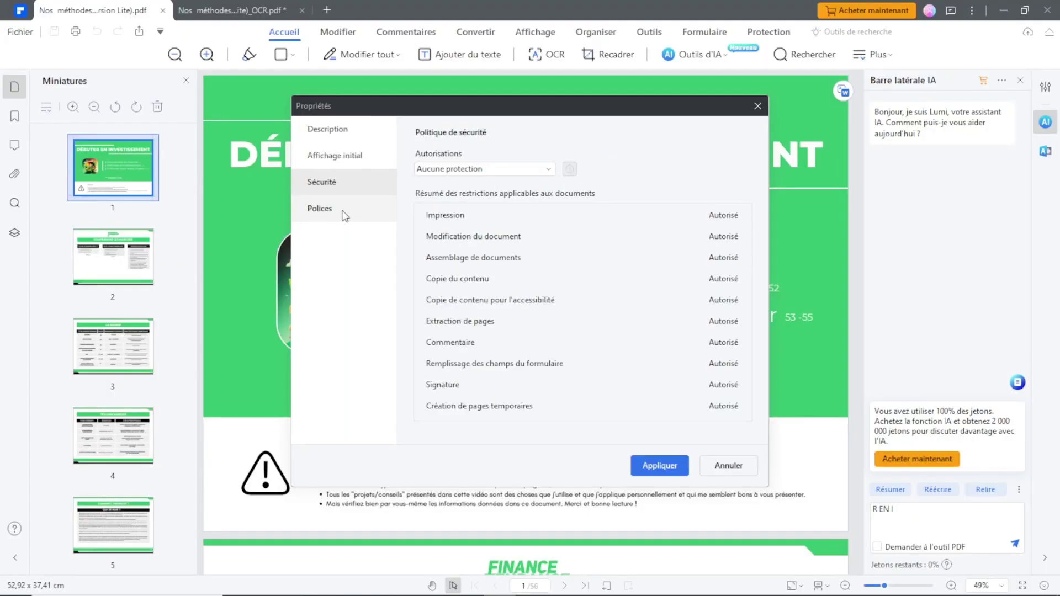
pyautogui.click(344, 215)
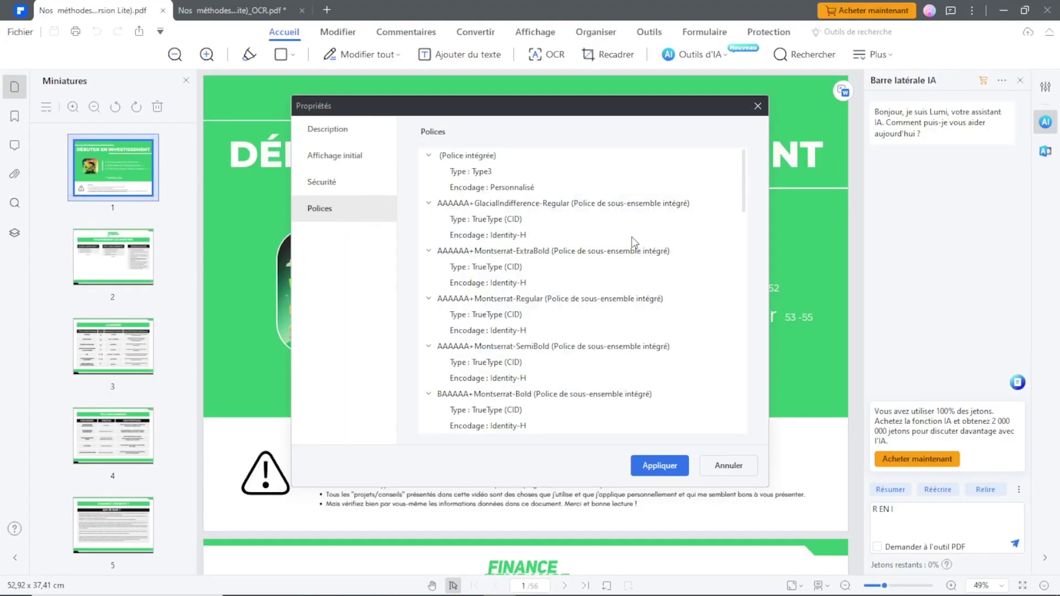